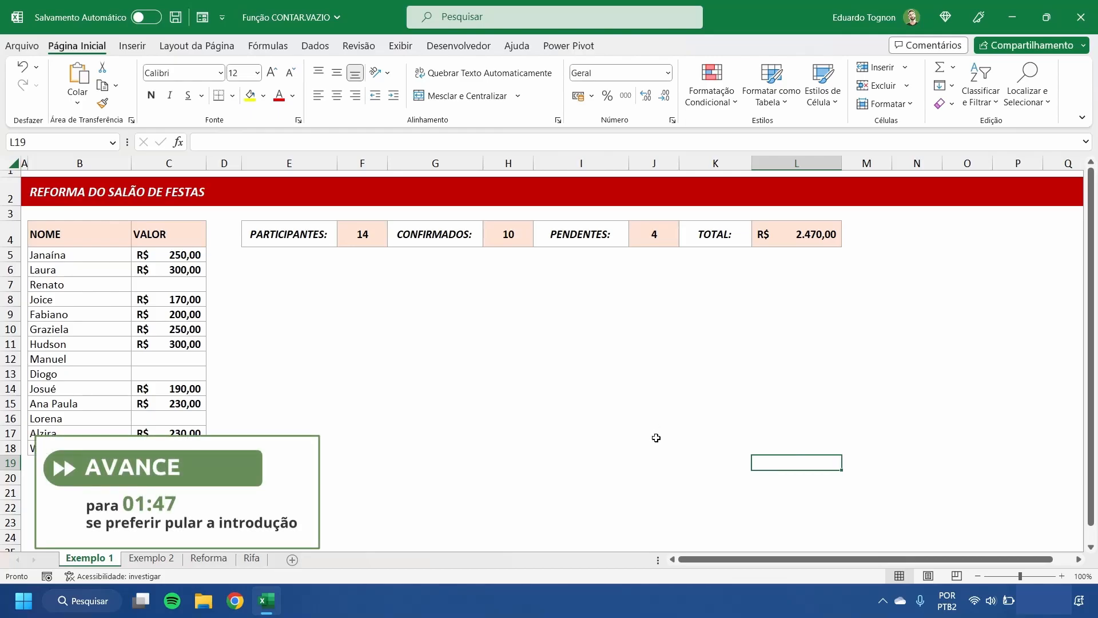
Step: Review the Exemplo 1 summary table at 120% zoom and the name grid on the Exemplo 2 sheet
{"action": "scroll", "coordinate": [640, 442], "scroll_direction": "up", "scroll_amount": 2}
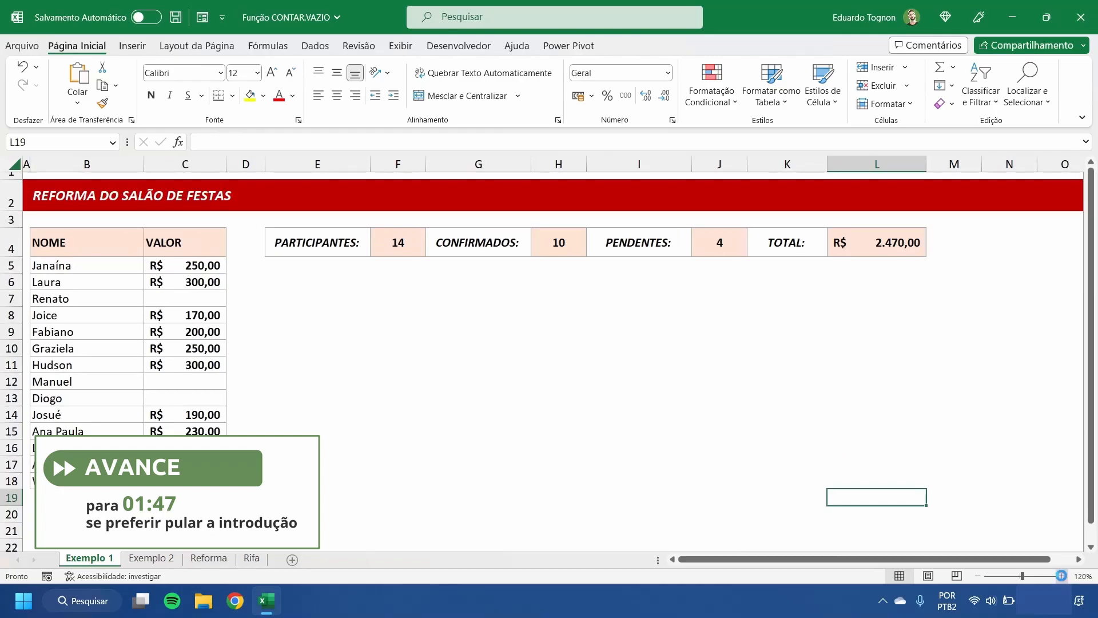
{"action": "scroll", "coordinate": [624, 435], "scroll_direction": "down", "scroll_amount": 1}
{"action": "scroll", "coordinate": [510, 325], "scroll_direction": "up", "scroll_amount": 1}
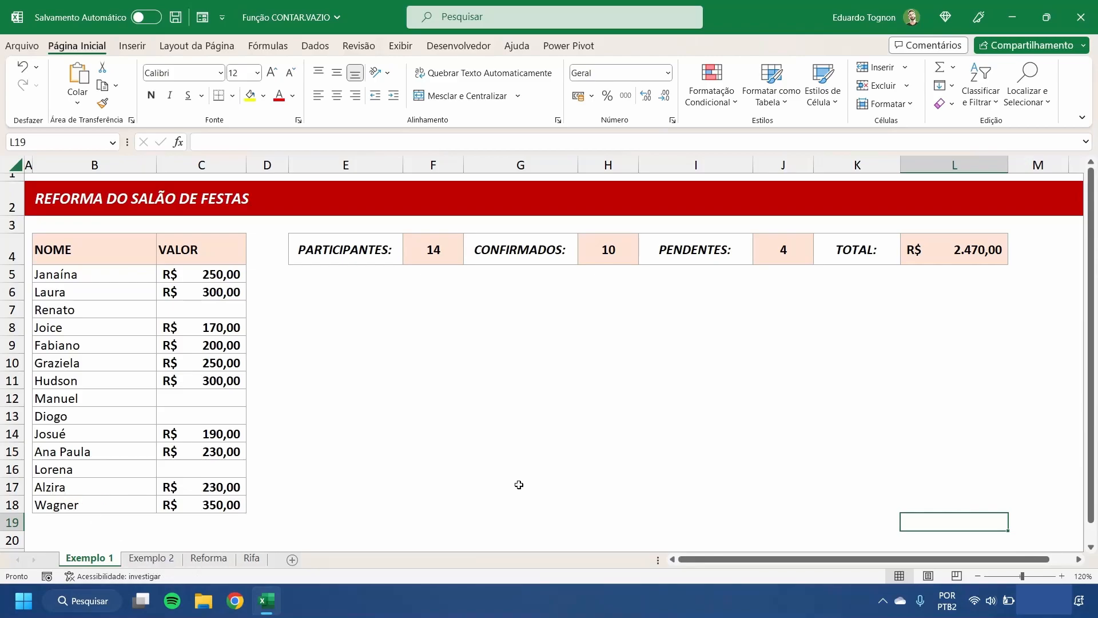
{"action": "left_click", "coordinate": [148, 559]}
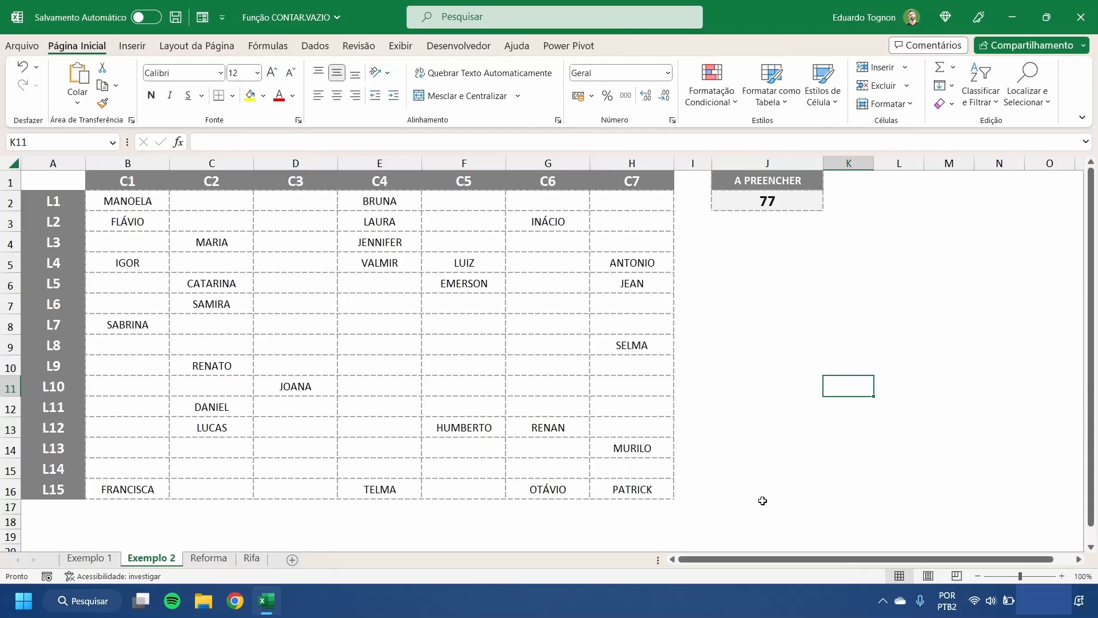
Step: On the Reforma sheet, count the empty VALOR cells C5:C18 in PENDENTES cell J4 with the CONTAR.VAZIO function
{"action": "left_click", "coordinate": [218, 564]}
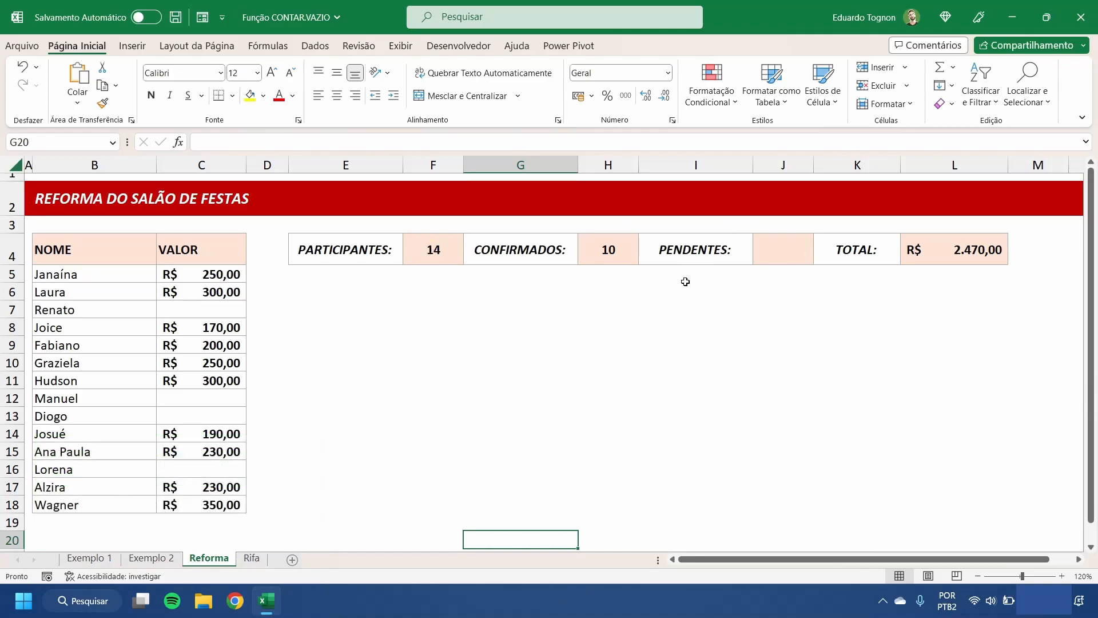
{"action": "left_click", "coordinate": [786, 248]}
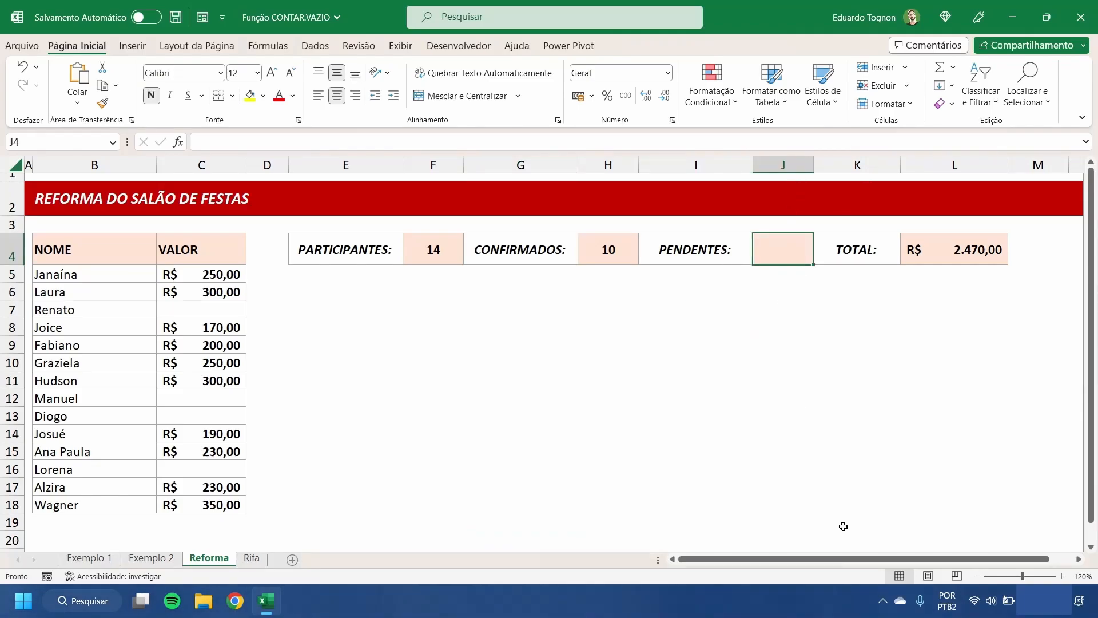
{"action": "type", "text": "=cont"}
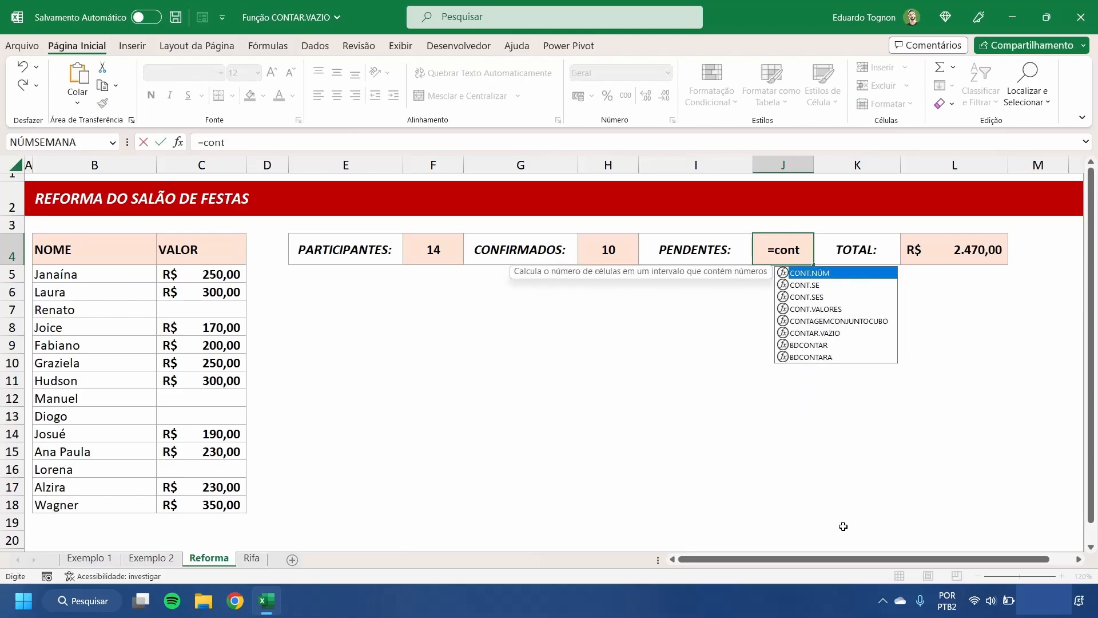
{"action": "type", "text": "ar"}
{"action": "key", "text": "Tab"}
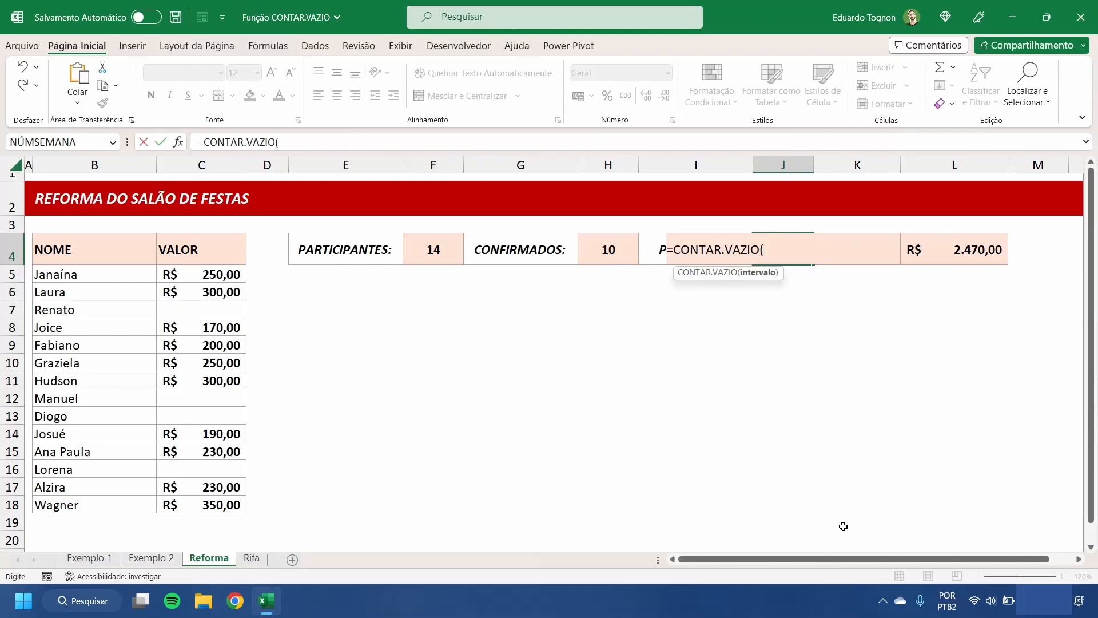
{"action": "left_click_drag", "start_coordinate": [196, 274], "coordinate": [179, 498]}
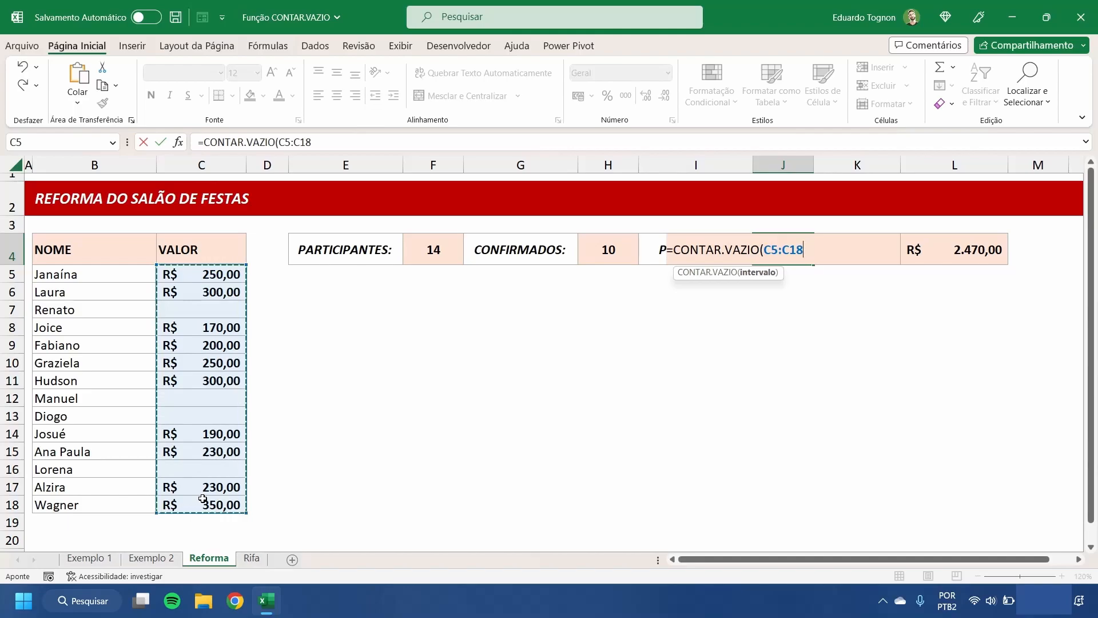
{"action": "key", "text": "Return"}
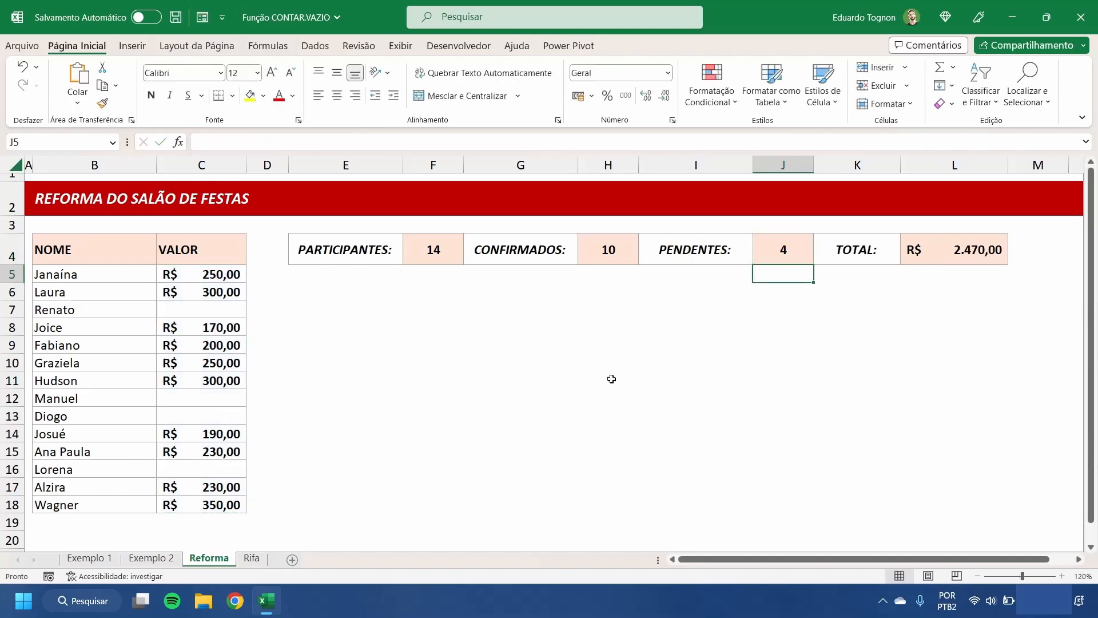
Step: Test the PENDENTES formula by entering a blank space in VALOR cell C12, and clear that cell again
{"action": "left_click", "coordinate": [787, 240]}
{"action": "left_click", "coordinate": [183, 398]}
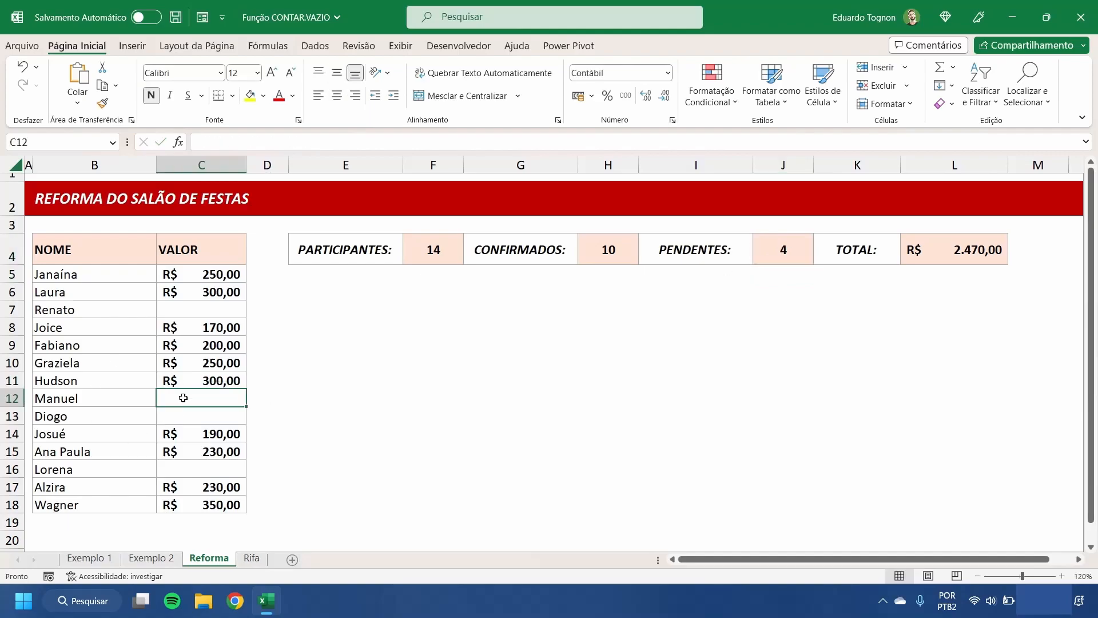
{"action": "double_click", "coordinate": [193, 398]}
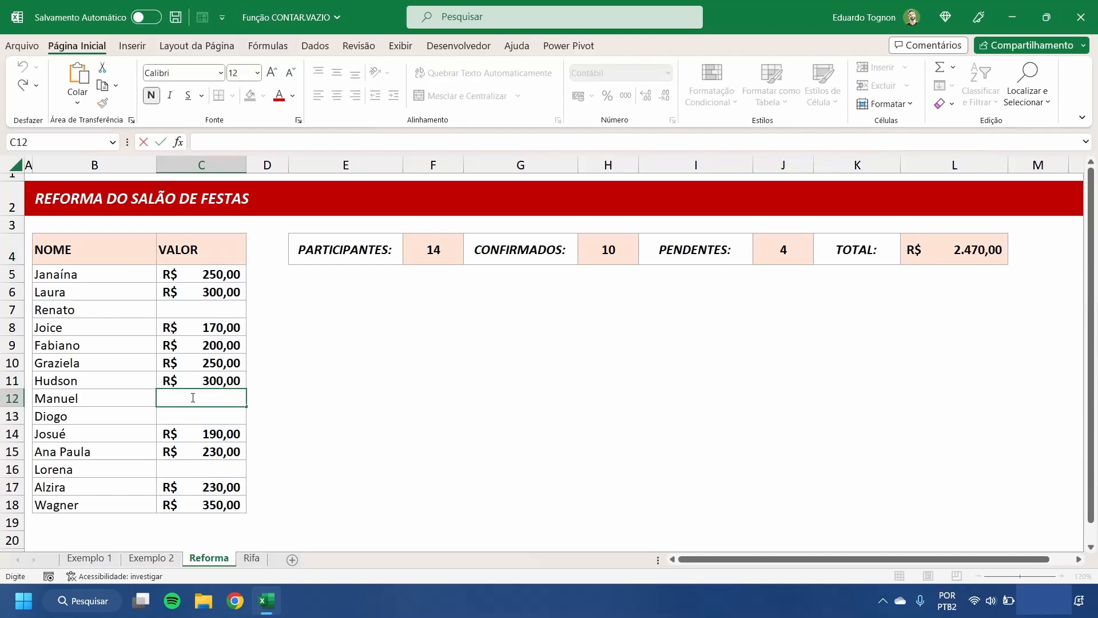
{"action": "key", "text": "Return"}
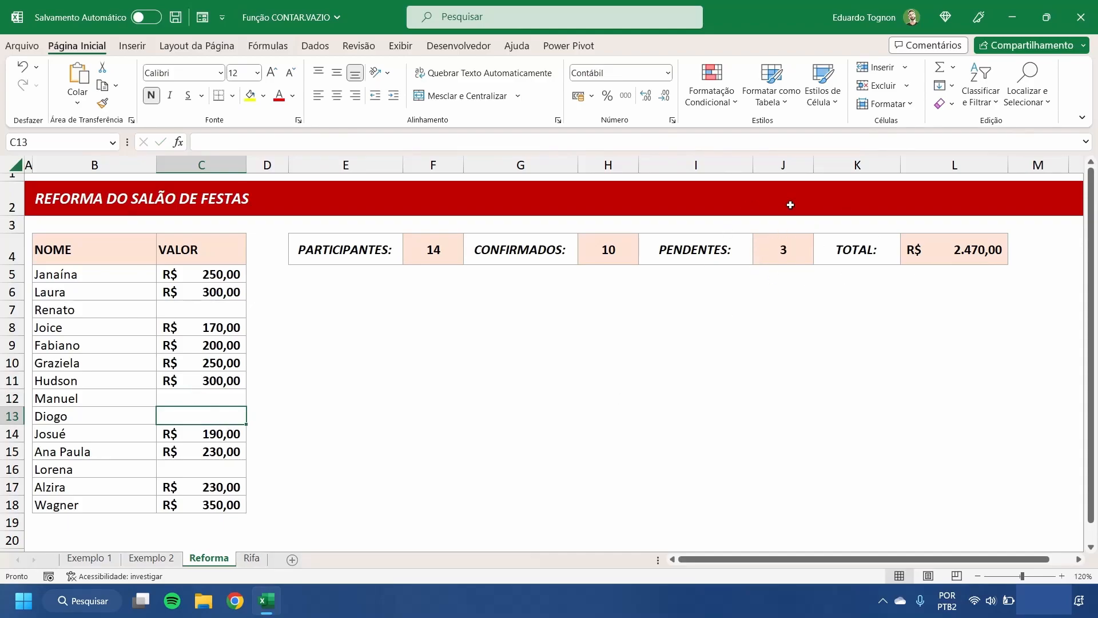
{"action": "double_click", "coordinate": [219, 400]}
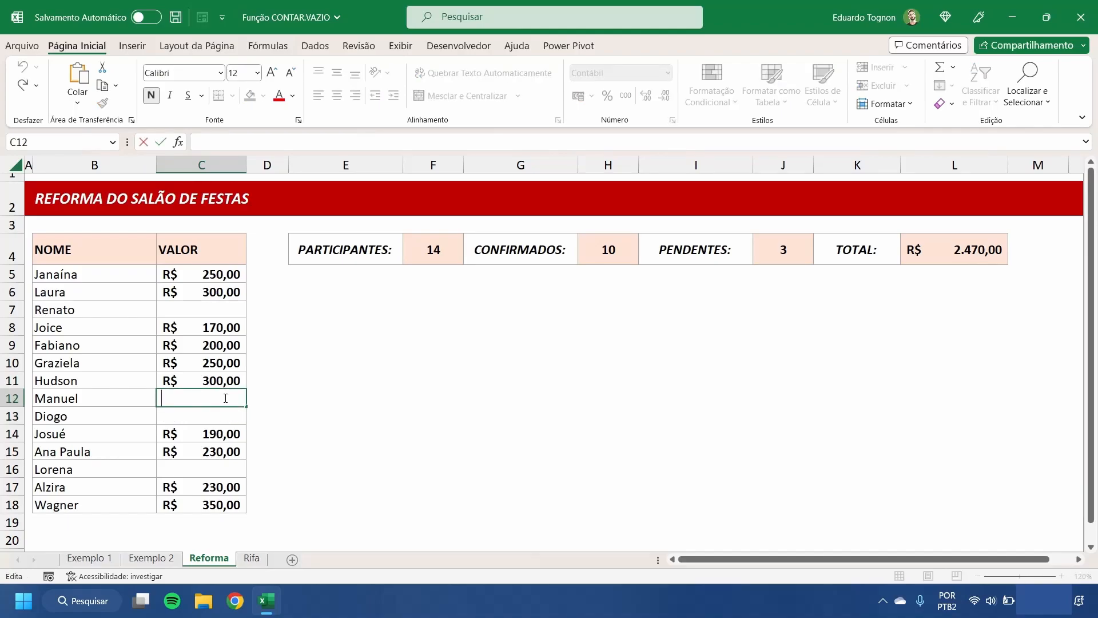
{"action": "key", "text": "Return"}
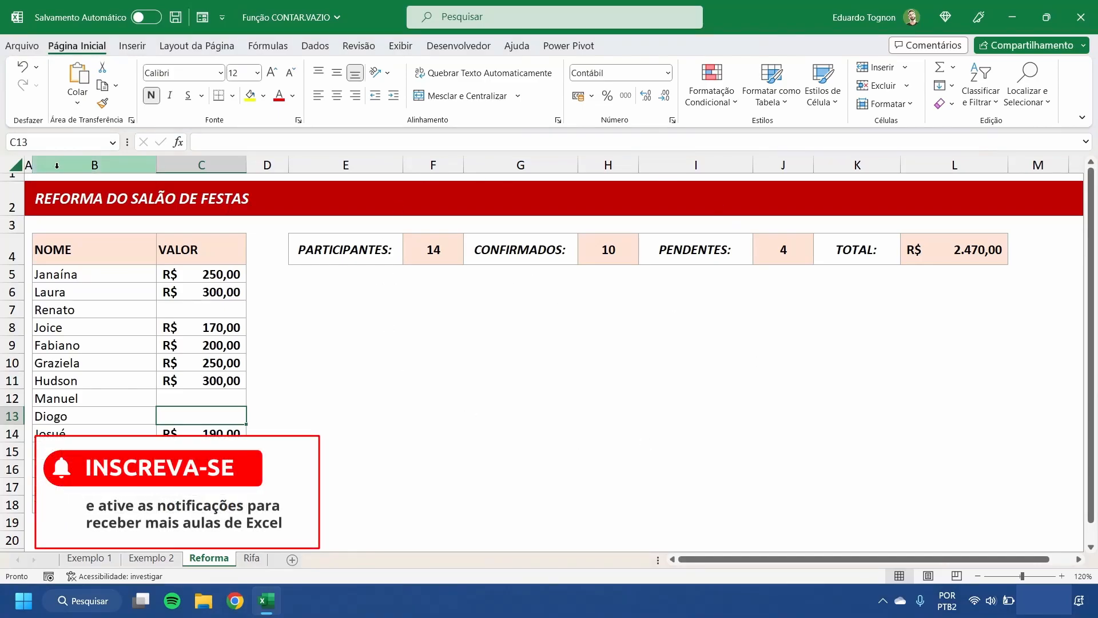
Step: Examine the NOME and VALOR columns and the empty rows below the list that a whole-column range would include
{"action": "scroll", "coordinate": [163, 396], "scroll_direction": "down", "scroll_amount": 3}
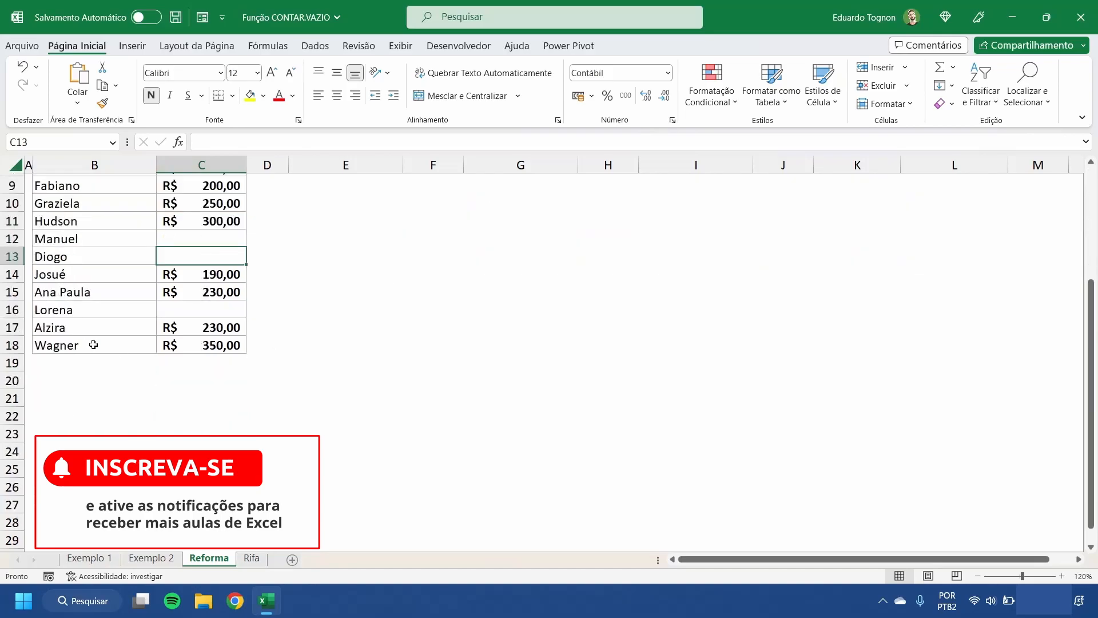
{"action": "scroll", "coordinate": [111, 423], "scroll_direction": "up", "scroll_amount": 3}
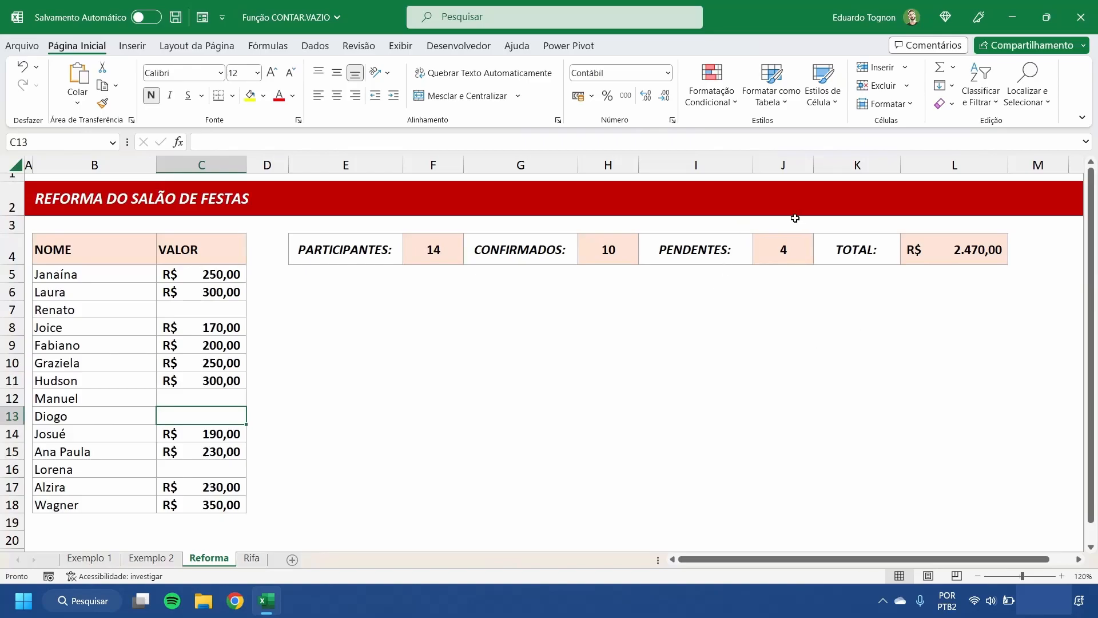
{"action": "left_click", "coordinate": [206, 167]}
{"action": "scroll", "coordinate": [192, 229], "scroll_direction": "down", "scroll_amount": 6}
{"action": "left_click", "coordinate": [192, 235]}
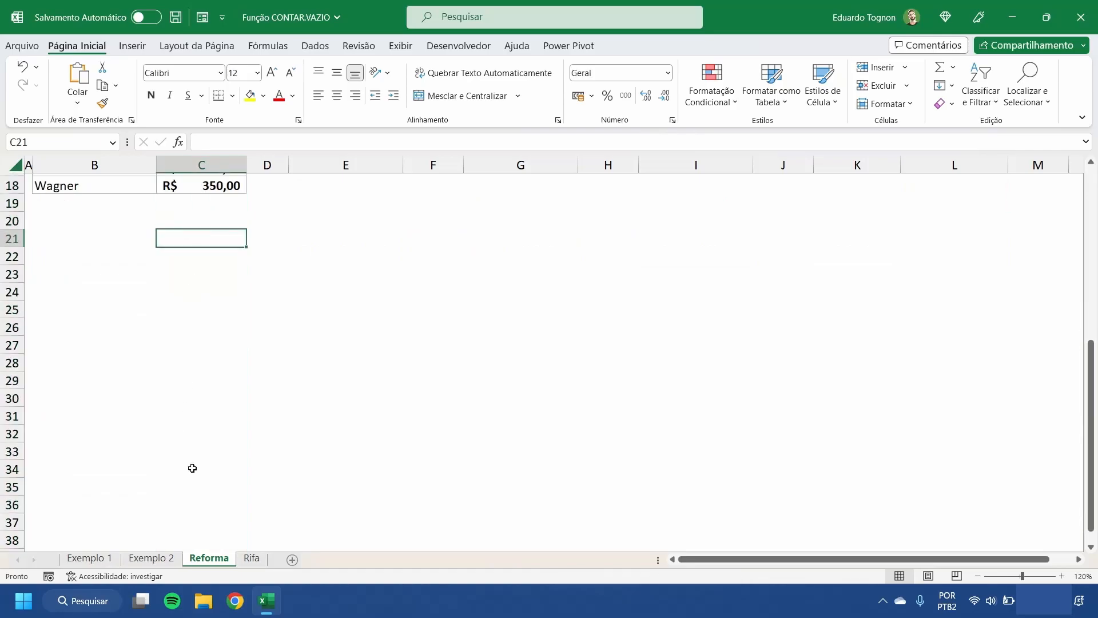
{"action": "scroll", "coordinate": [203, 351], "scroll_direction": "down", "scroll_amount": 6}
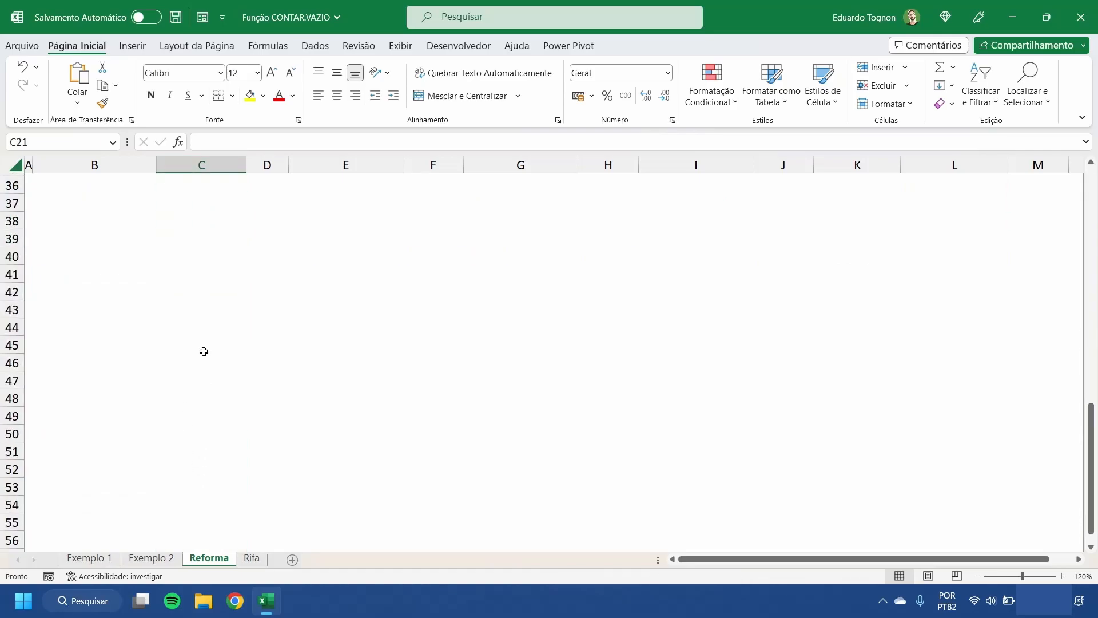
{"action": "scroll", "coordinate": [203, 351], "scroll_direction": "up", "scroll_amount": 12}
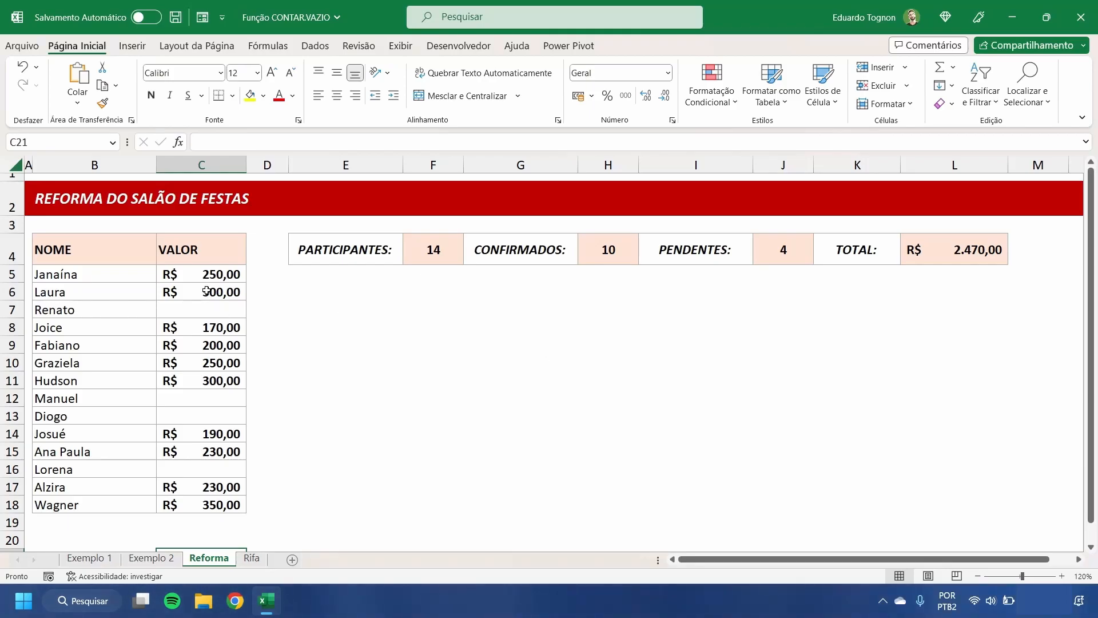
{"action": "scroll", "coordinate": [186, 262], "scroll_direction": "down", "scroll_amount": 1}
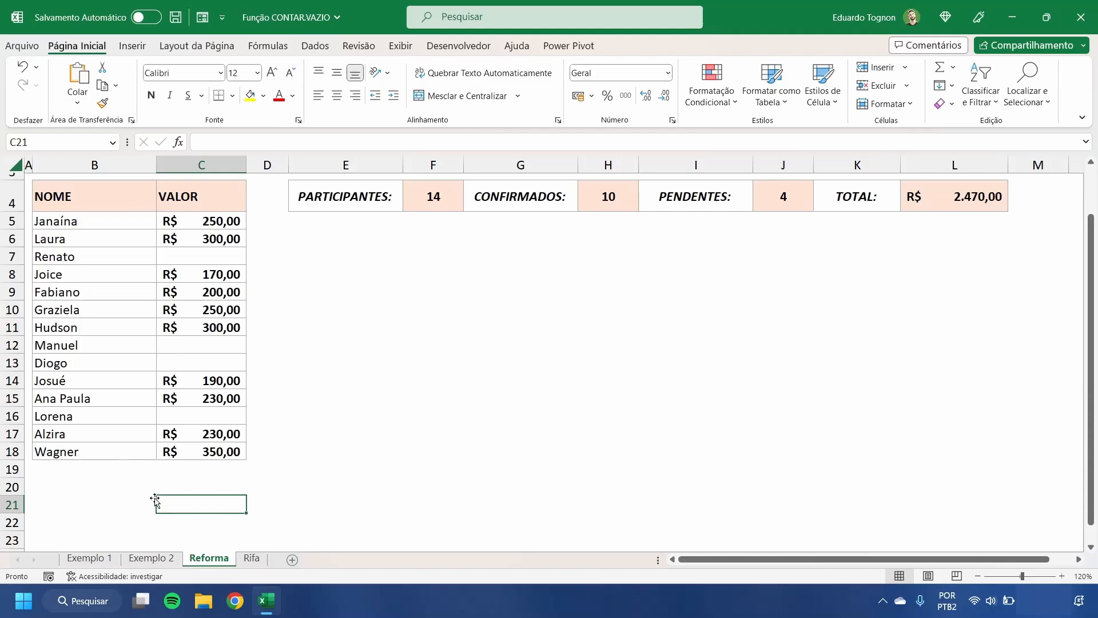
{"action": "scroll", "coordinate": [102, 376], "scroll_direction": "down", "scroll_amount": 3}
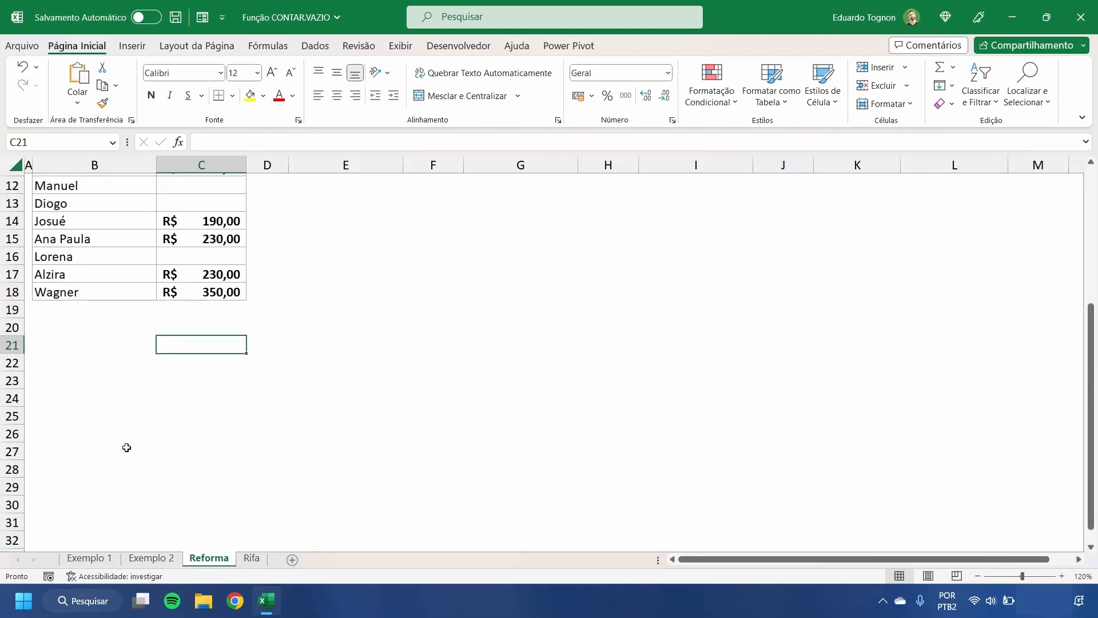
{"action": "scroll", "coordinate": [138, 427], "scroll_direction": "up", "scroll_amount": 4}
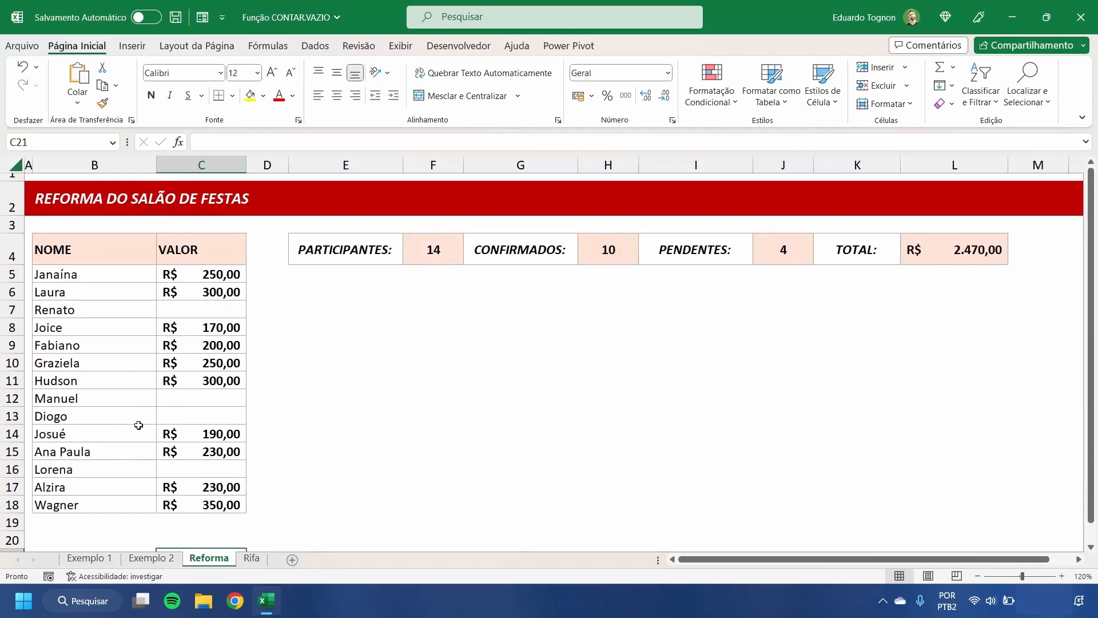
{"action": "scroll", "coordinate": [139, 425], "scroll_direction": "down", "scroll_amount": 1}
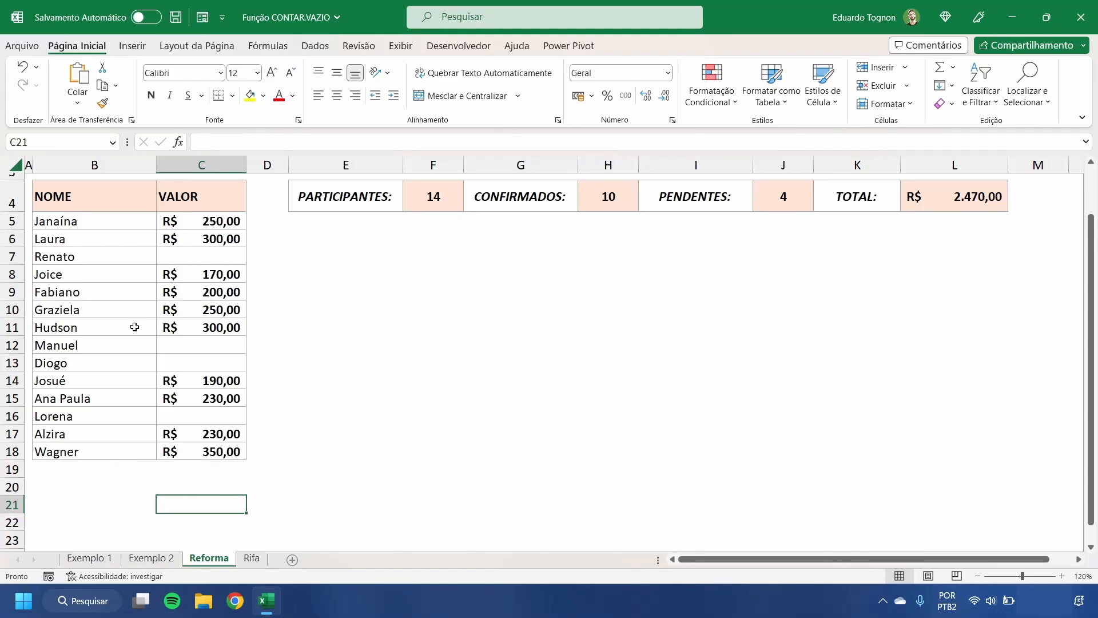
{"action": "scroll", "coordinate": [194, 389], "scroll_direction": "down", "scroll_amount": 4}
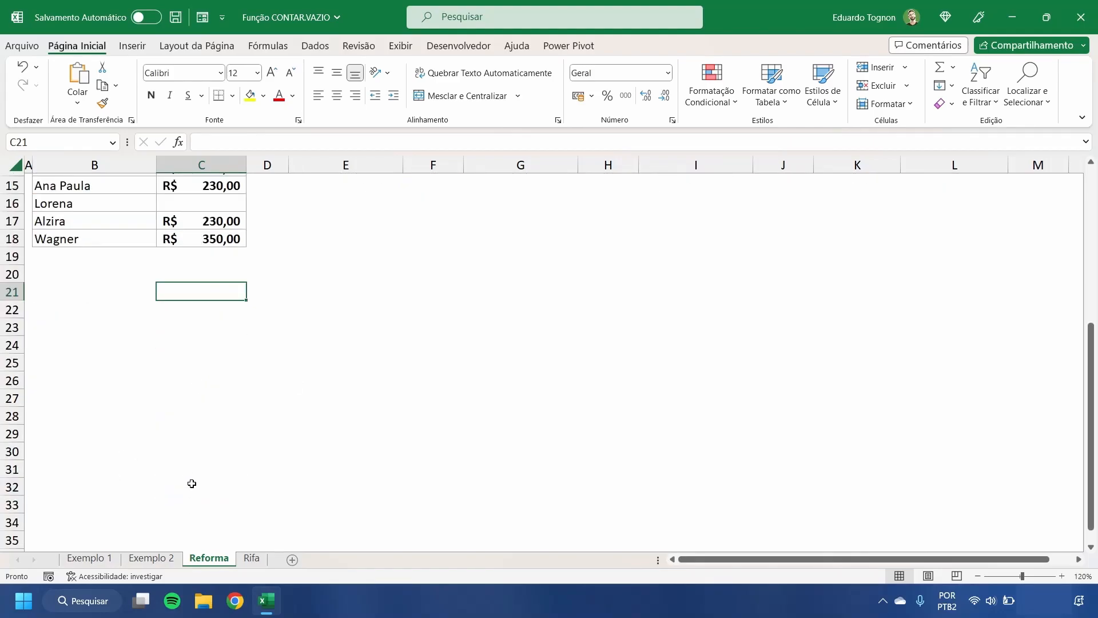
{"action": "scroll", "coordinate": [187, 444], "scroll_direction": "up", "scroll_amount": 1}
{"action": "scroll", "coordinate": [187, 441], "scroll_direction": "up", "scroll_amount": 5}
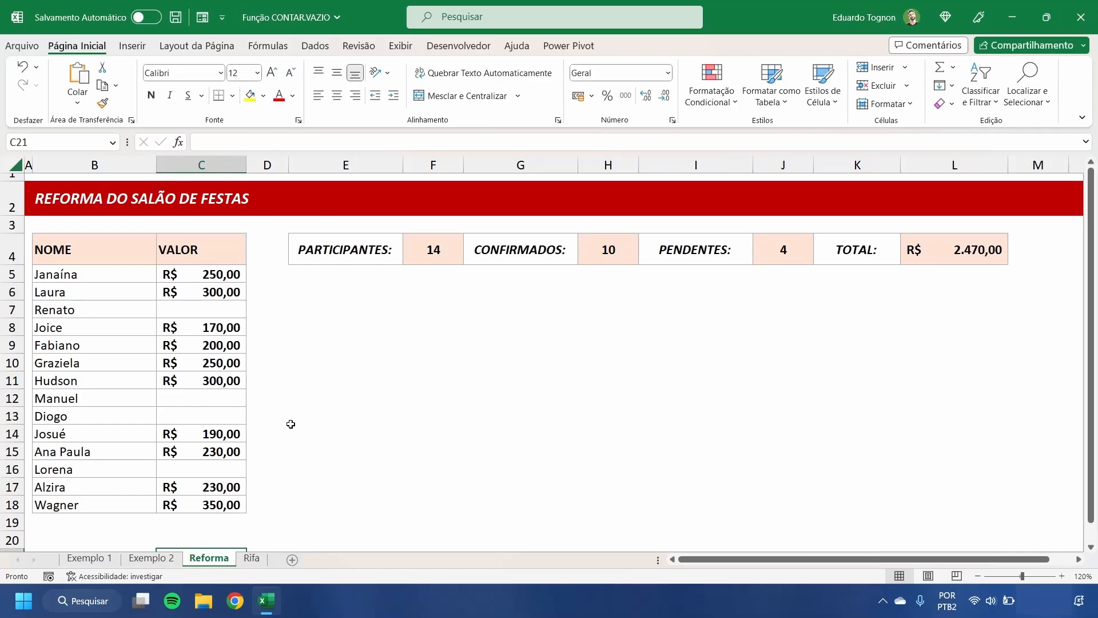
Step: On the Rifa sheet, enter =CONTAR.VAZIO(B2:H16) in cell J2 under A PREENCHER to count the grid's empty cells
{"action": "left_click", "coordinate": [251, 558]}
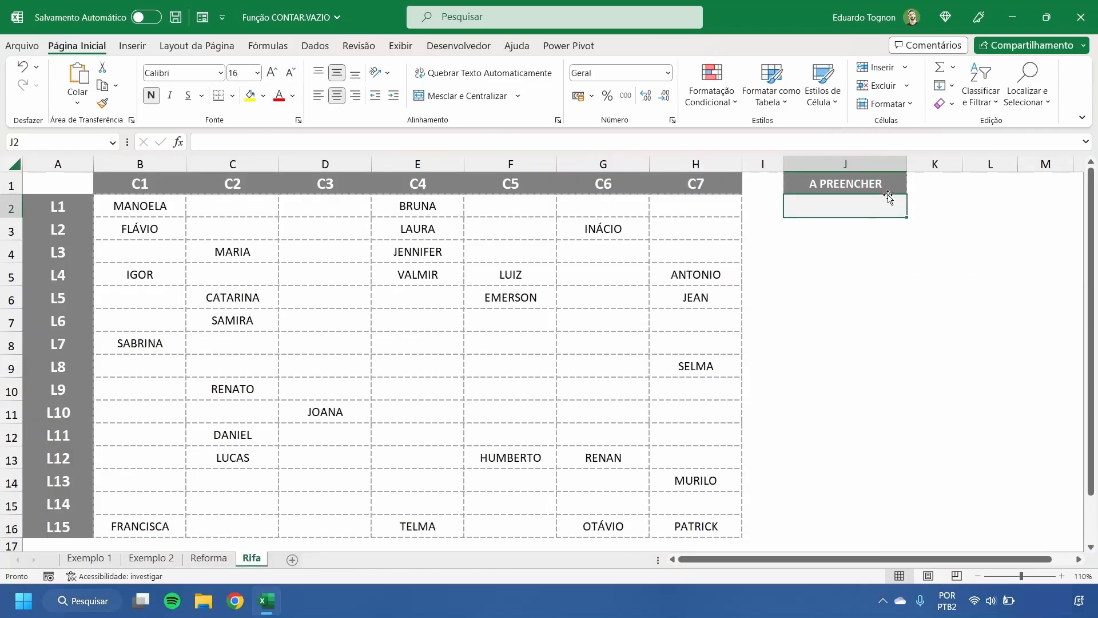
{"action": "type", "text": "=c"}
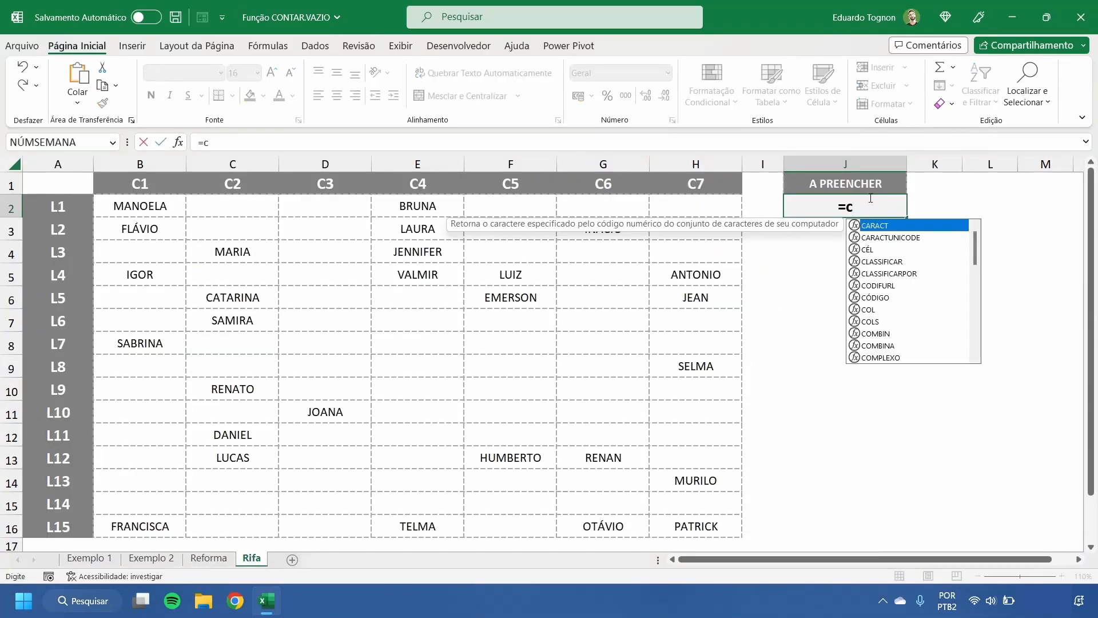
{"action": "type", "text": "ontar"}
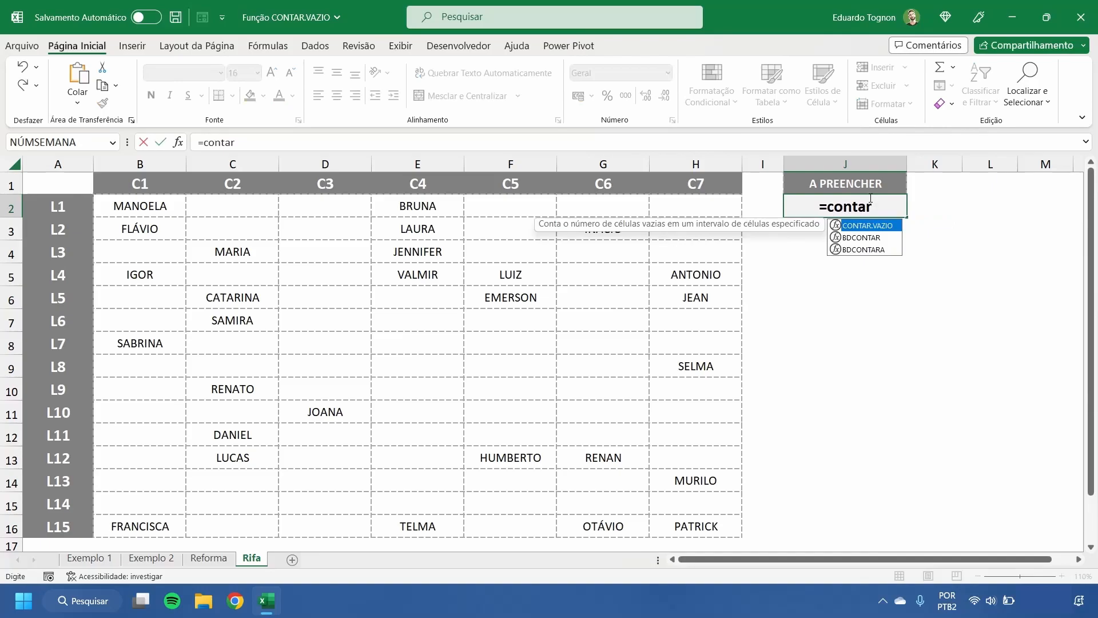
{"action": "key", "text": "Tab"}
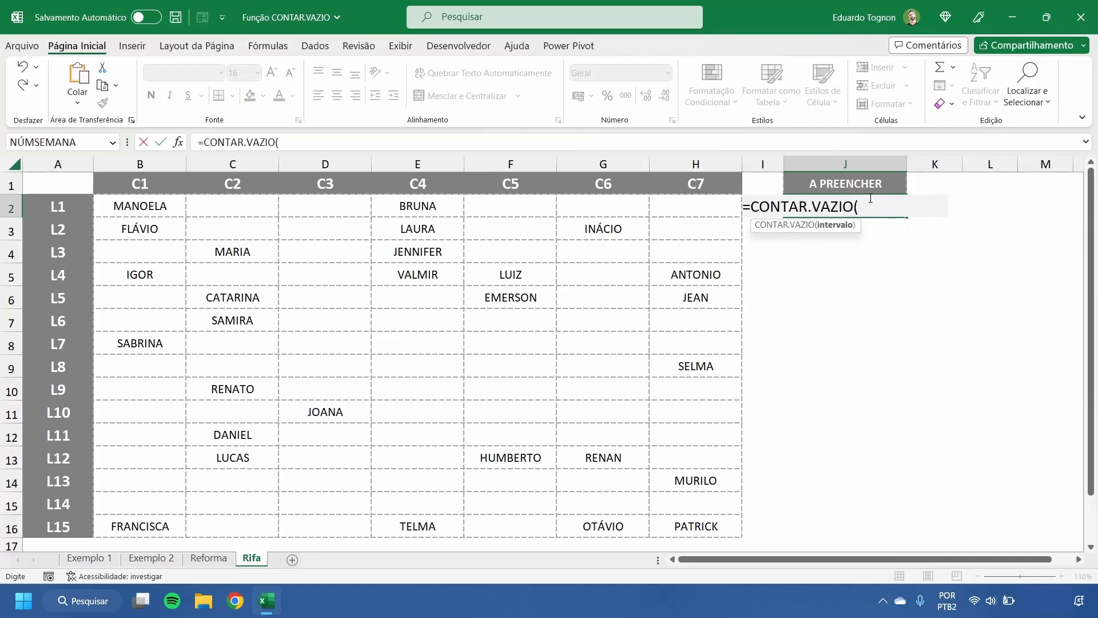
{"action": "left_click_drag", "start_coordinate": [149, 204], "coordinate": [664, 526]}
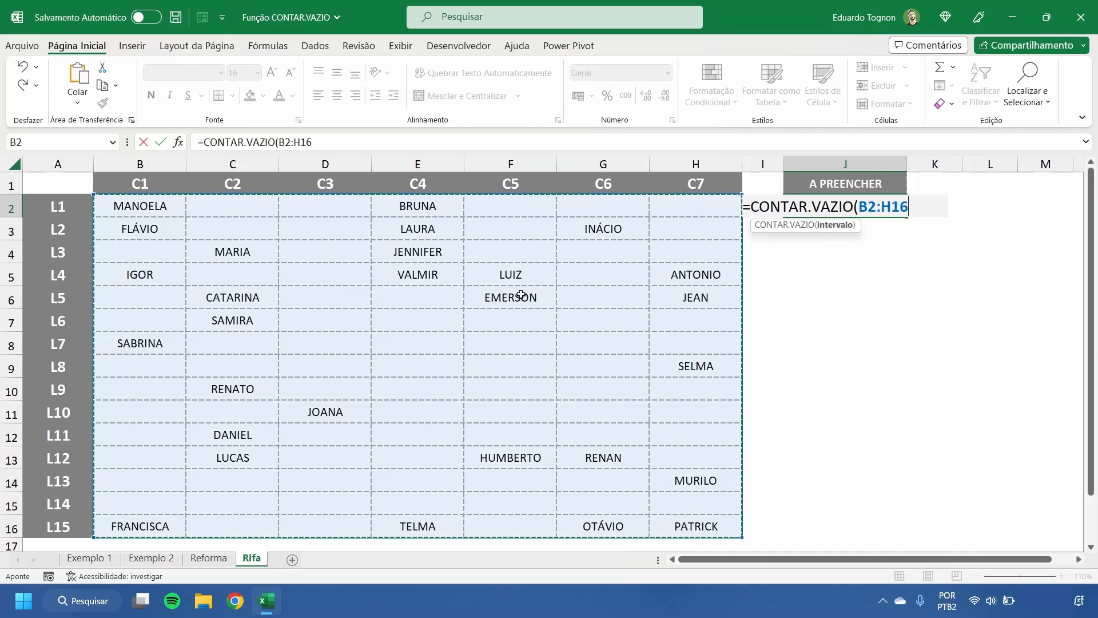
{"action": "type", "text": ")"}
{"action": "key", "text": "Return"}
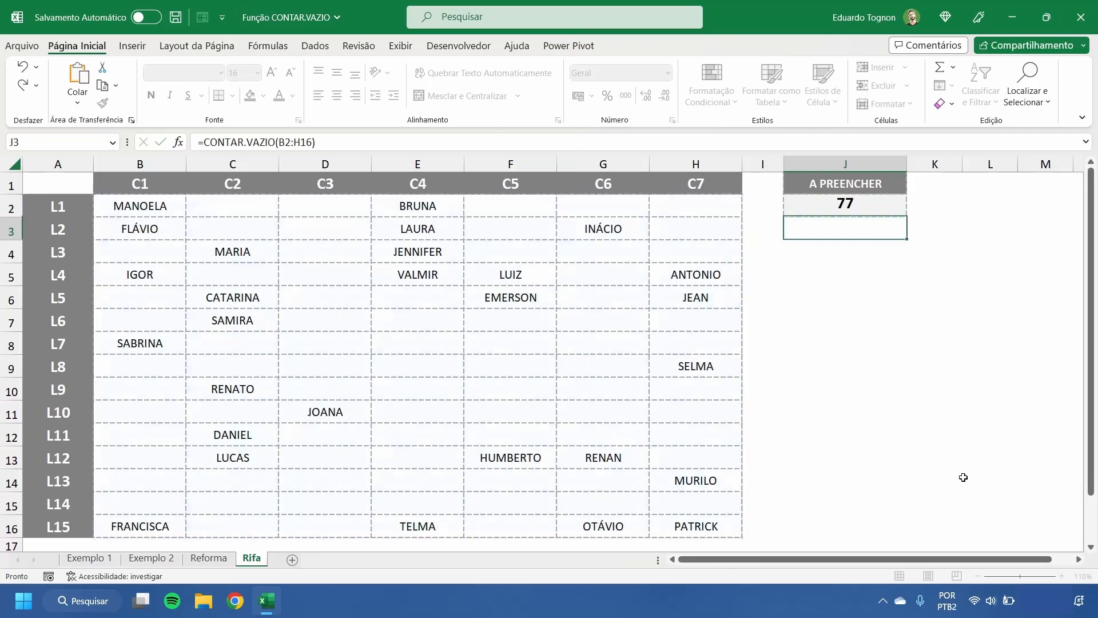
Step: Fill empty grid cell F9, at row L8 and column C5, with a participant's first name in capitals
{"action": "left_click", "coordinate": [865, 352]}
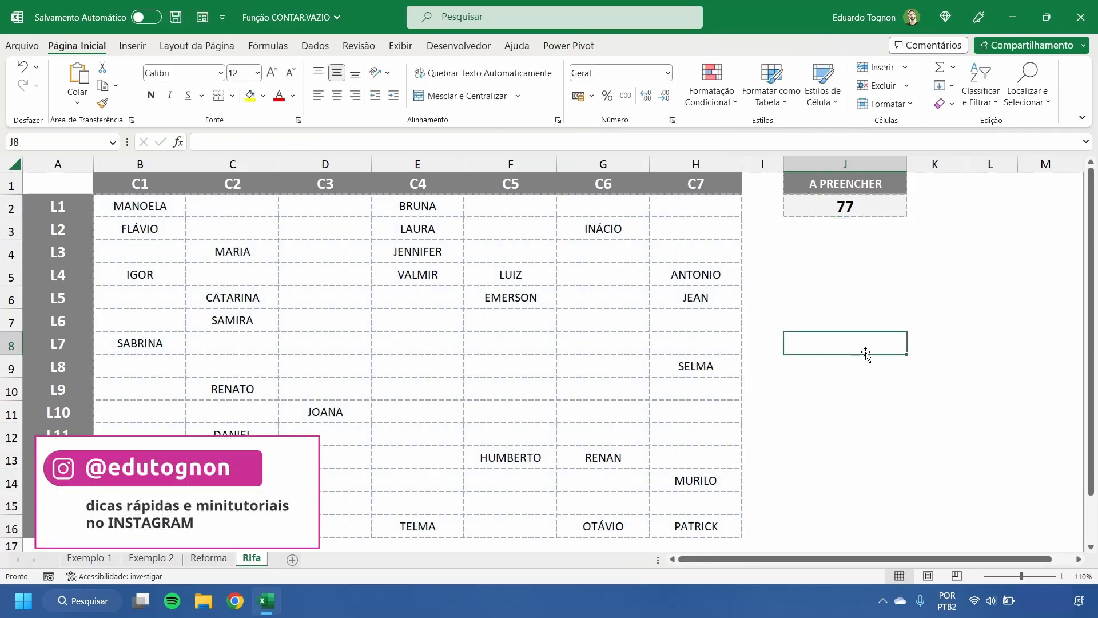
{"action": "left_click", "coordinate": [503, 369]}
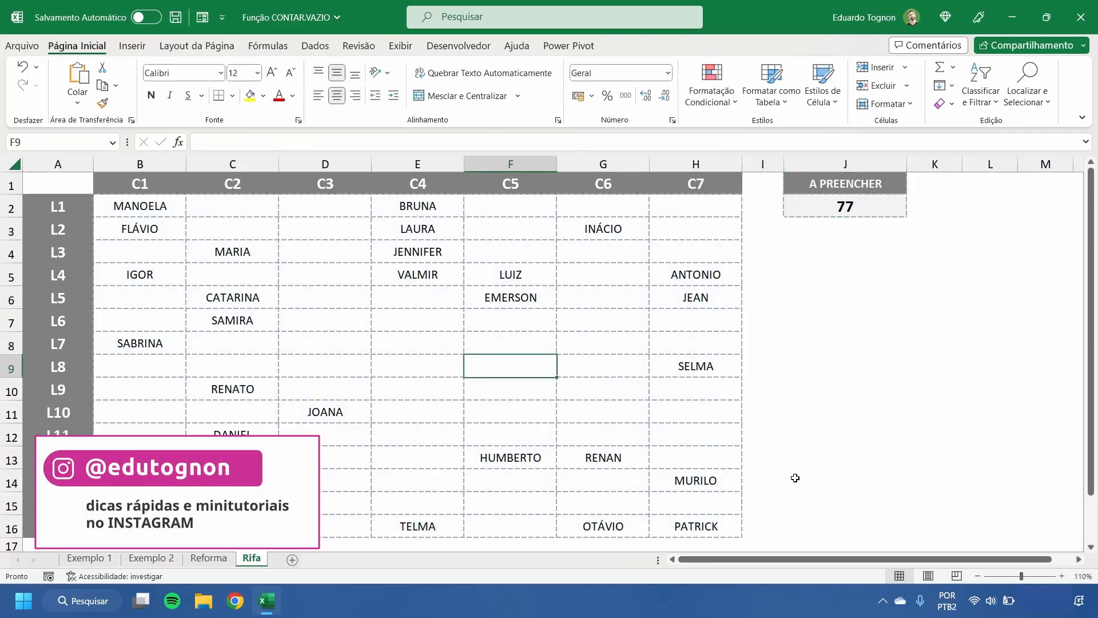
{"action": "type", "text": "T"}
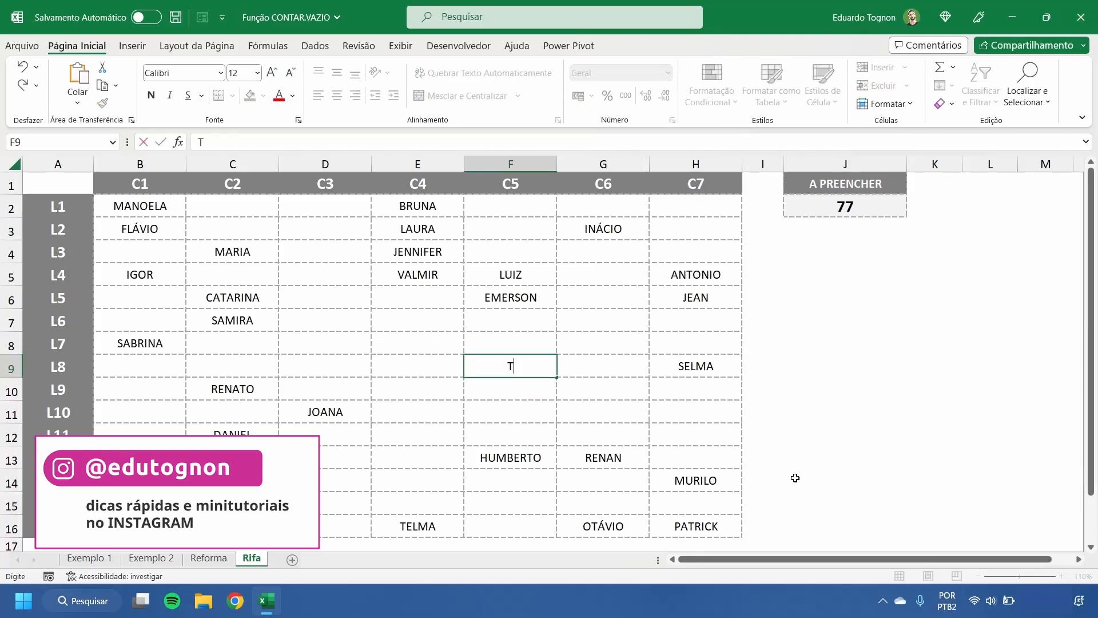
{"action": "type", "text": "ÚLIO"}
{"action": "key", "text": "Return"}
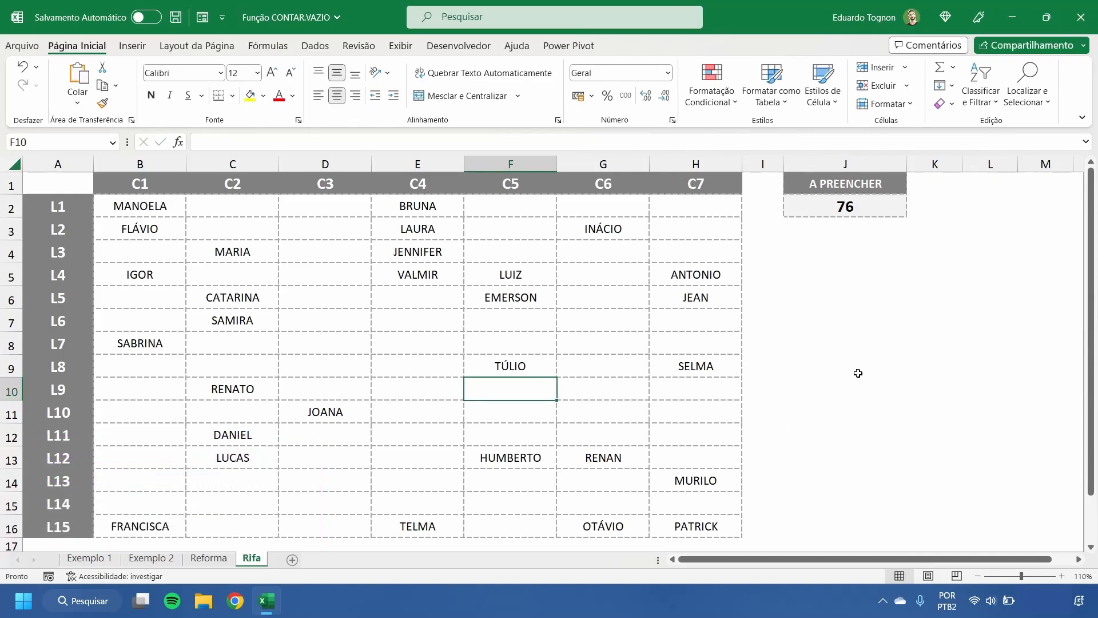
{"action": "left_click", "coordinate": [845, 251]}
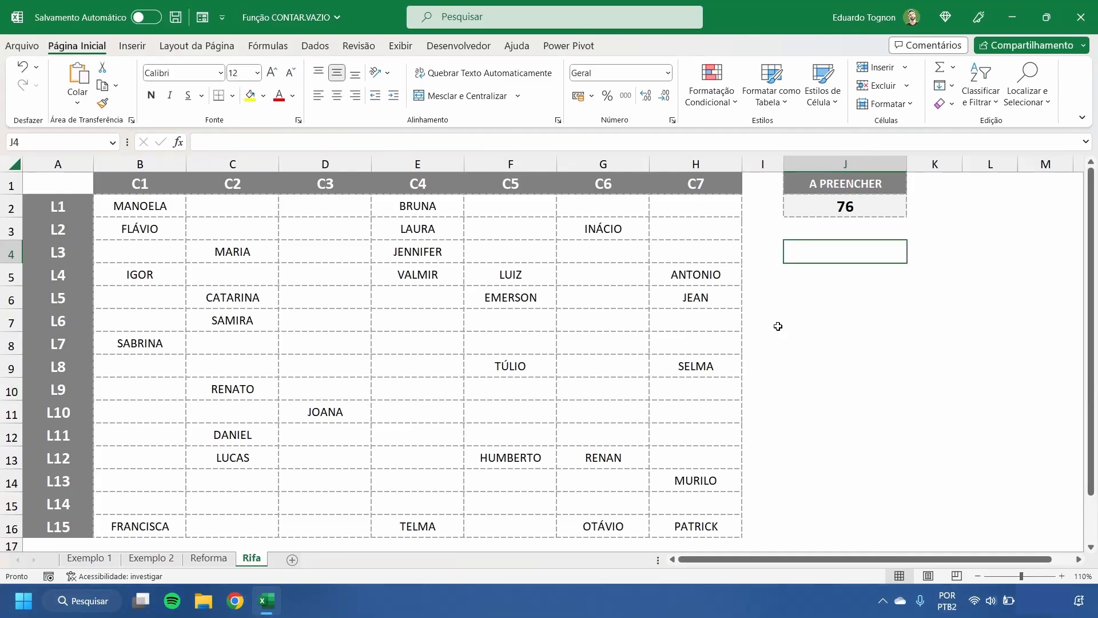